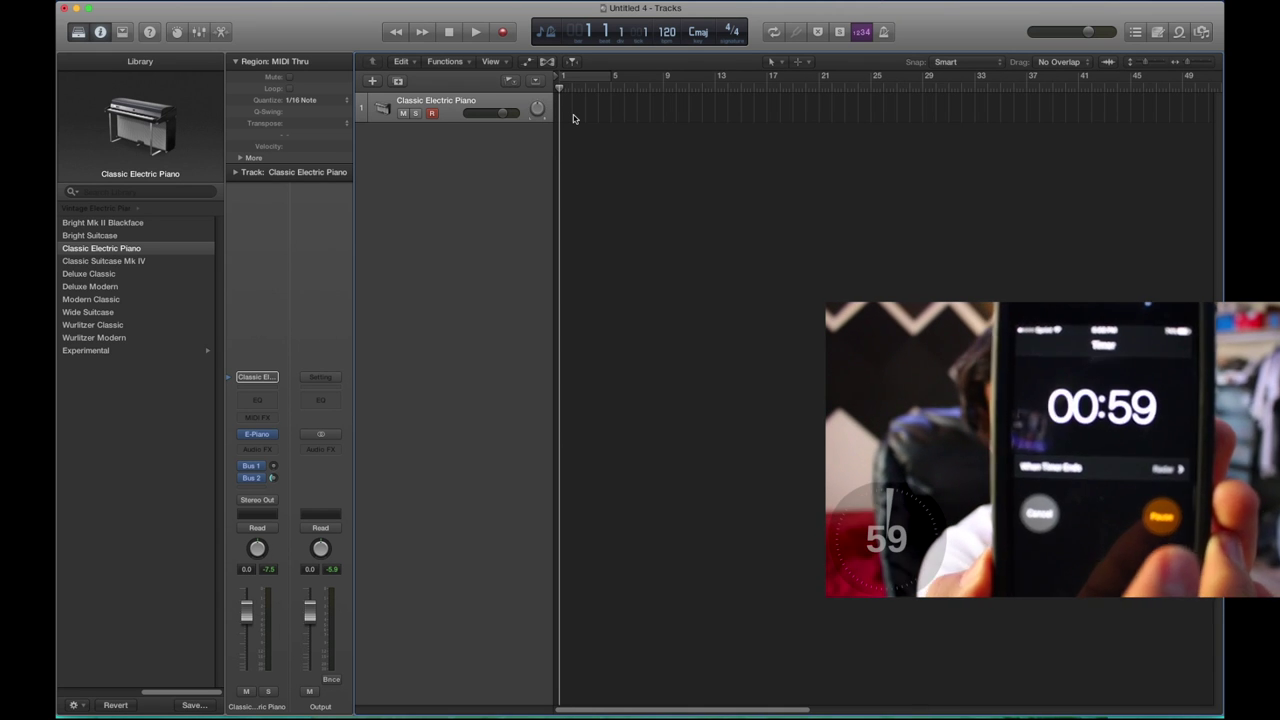
Step: Record a four-bar chord take on the Classic Electric Piano track
key("r")
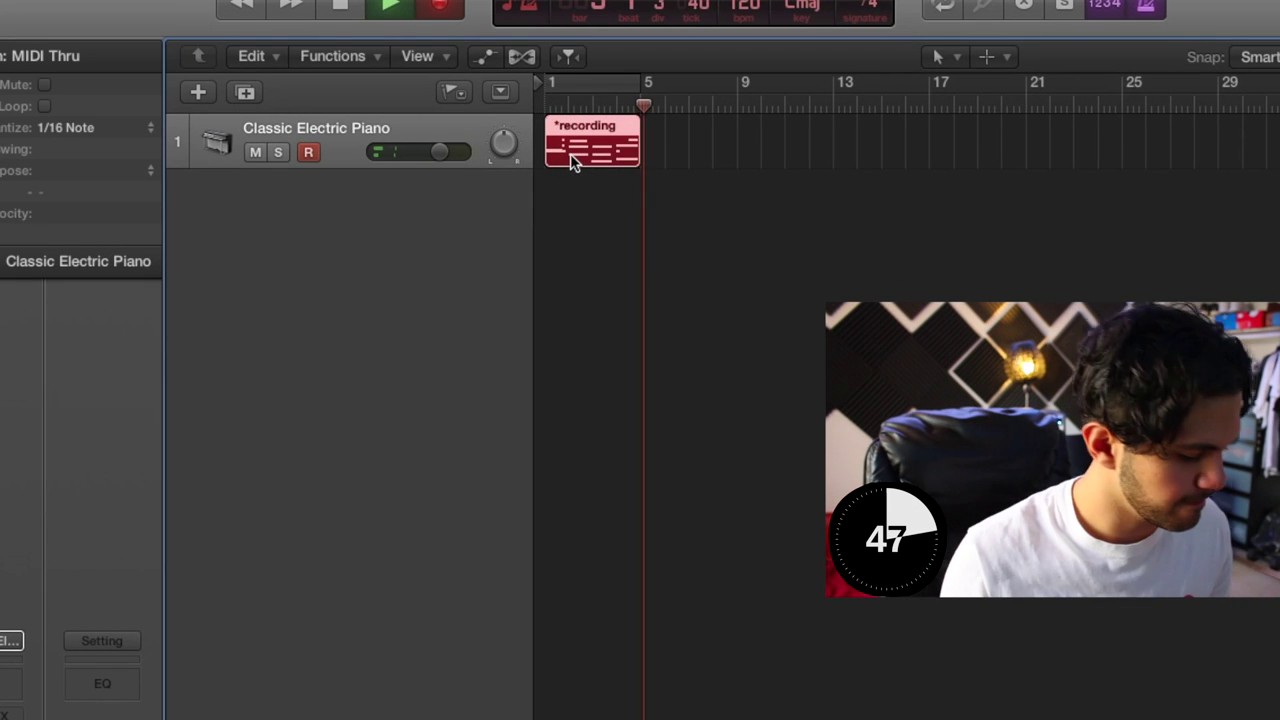
key("space")
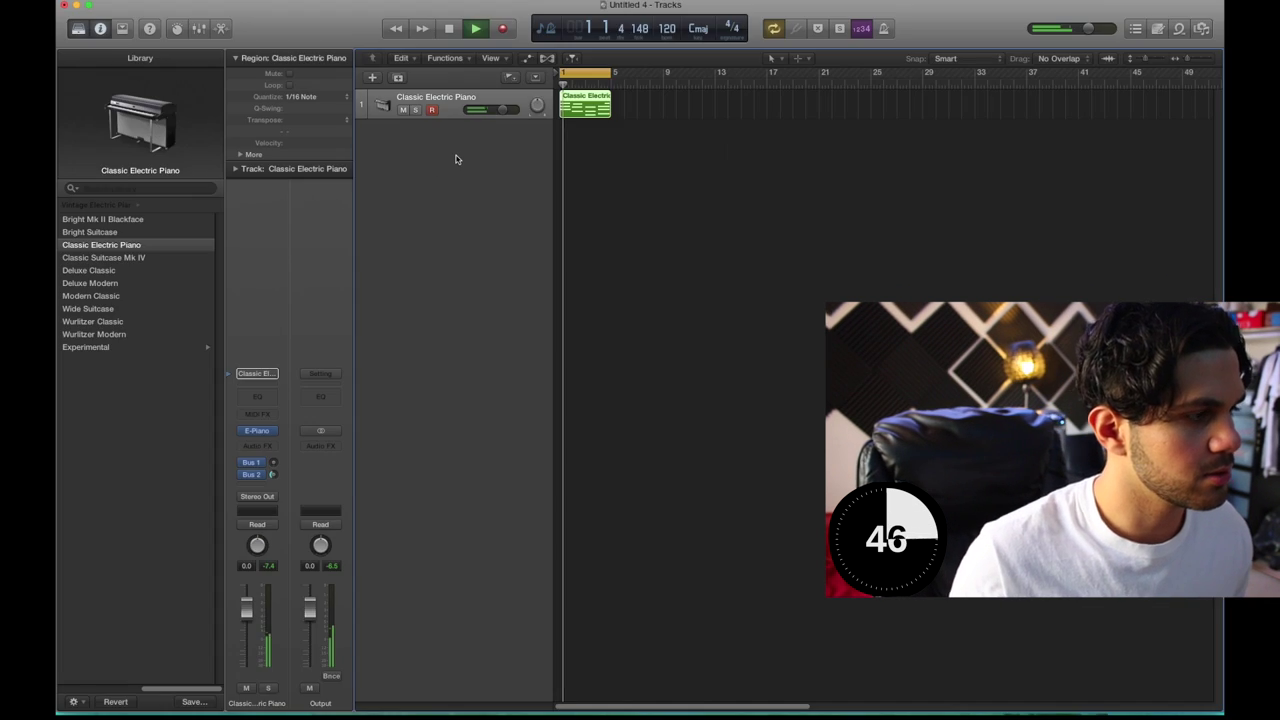
Step: Add a second instrument track with Native Instruments Maschine as its instrument
key("super+d")
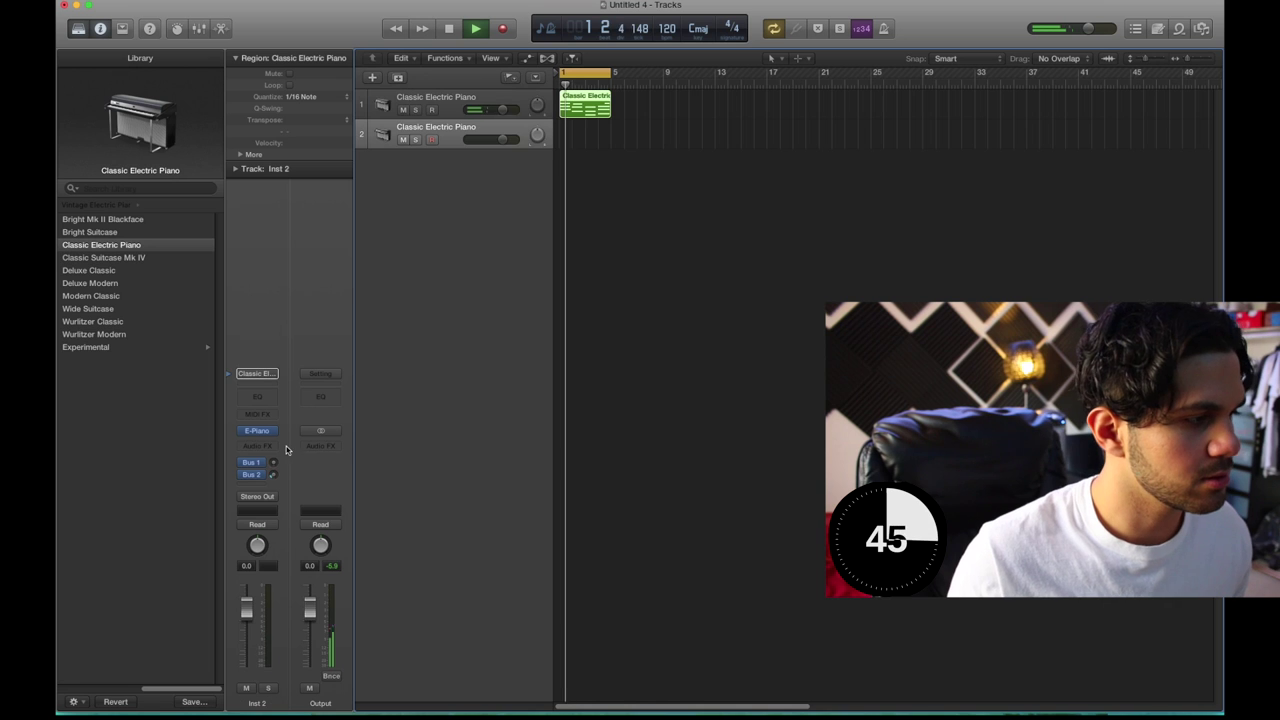
left_click(272, 432)
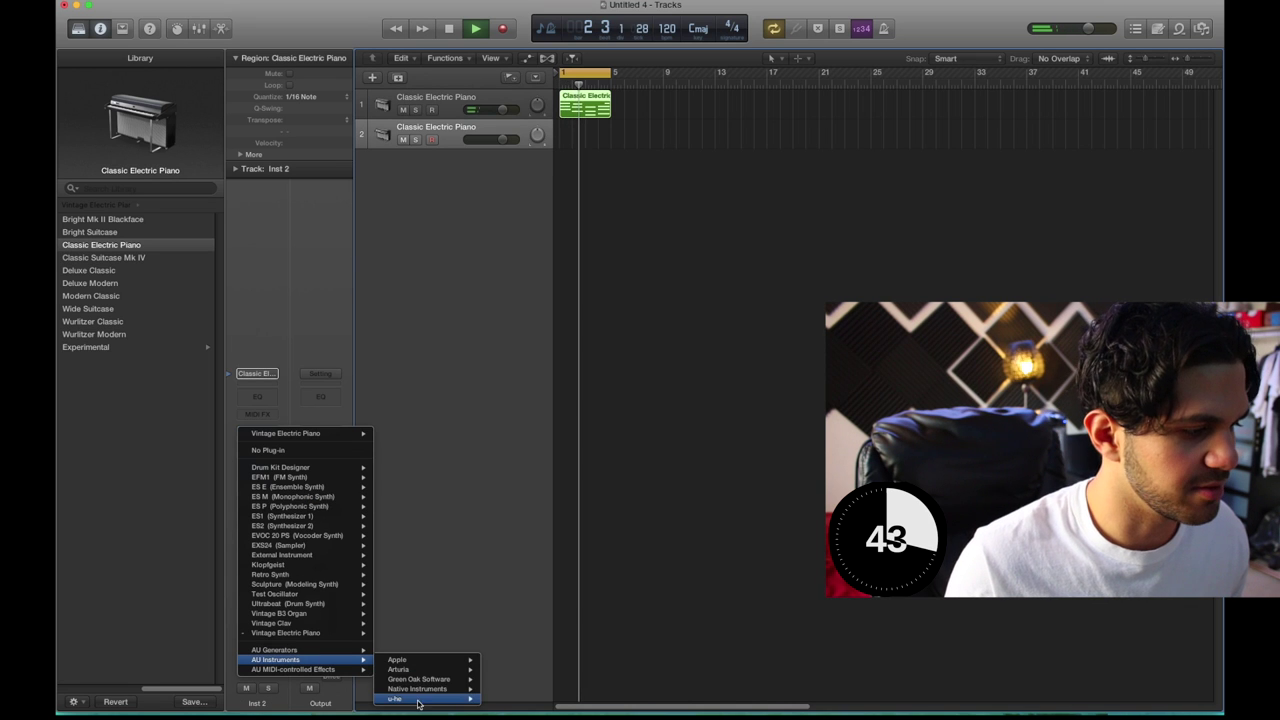
mouse_move(512, 692)
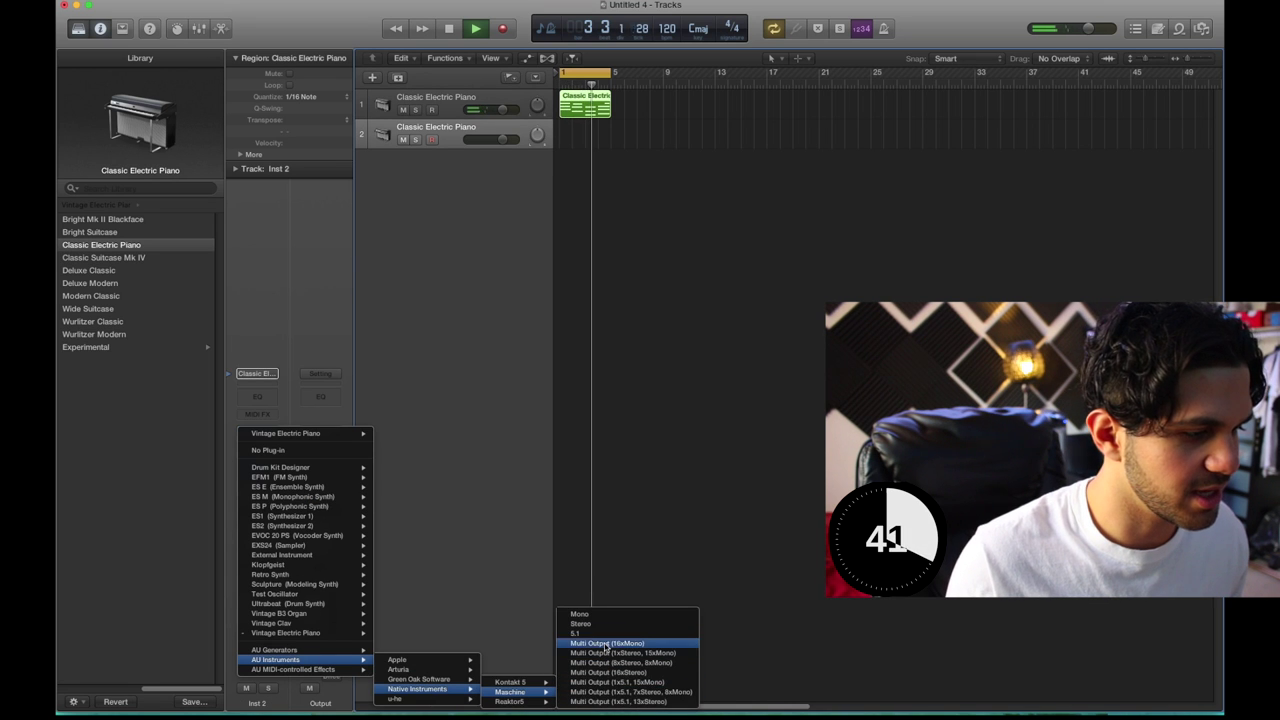
left_click(604, 624)
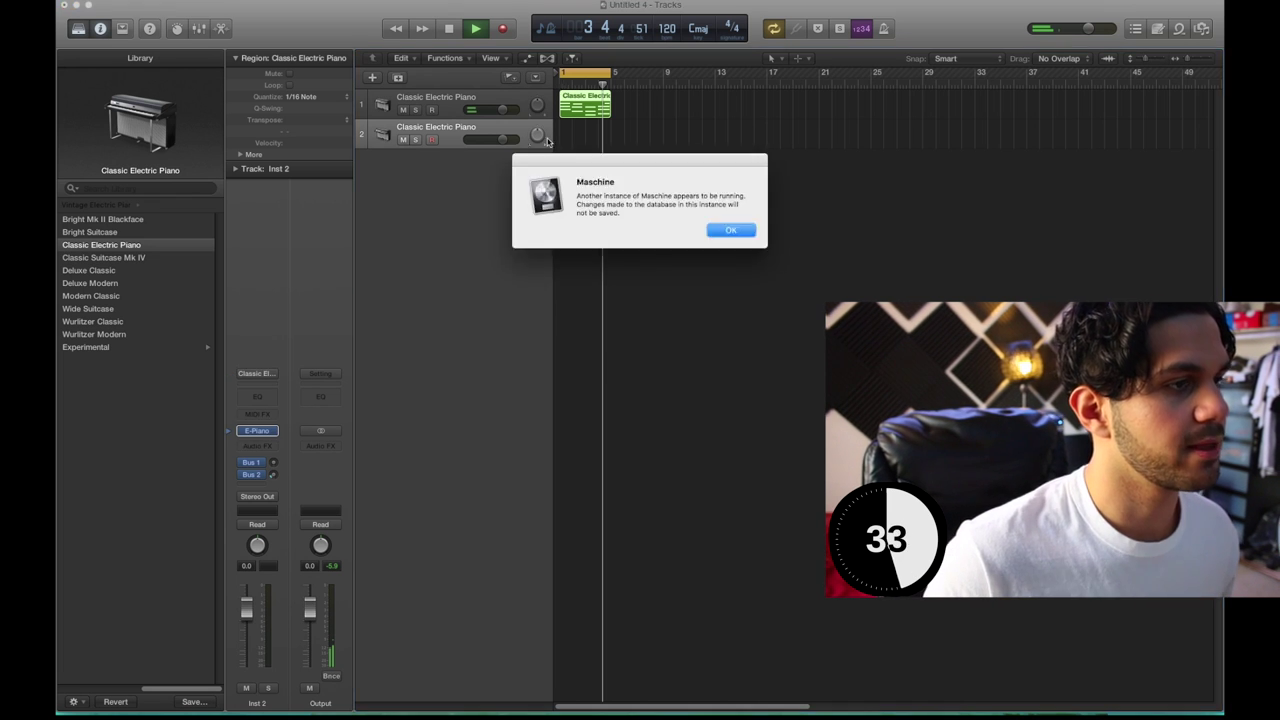
Step: Dismiss the alert, load Boomin Kit from the User bank, and record a pad pattern
left_click(733, 229)
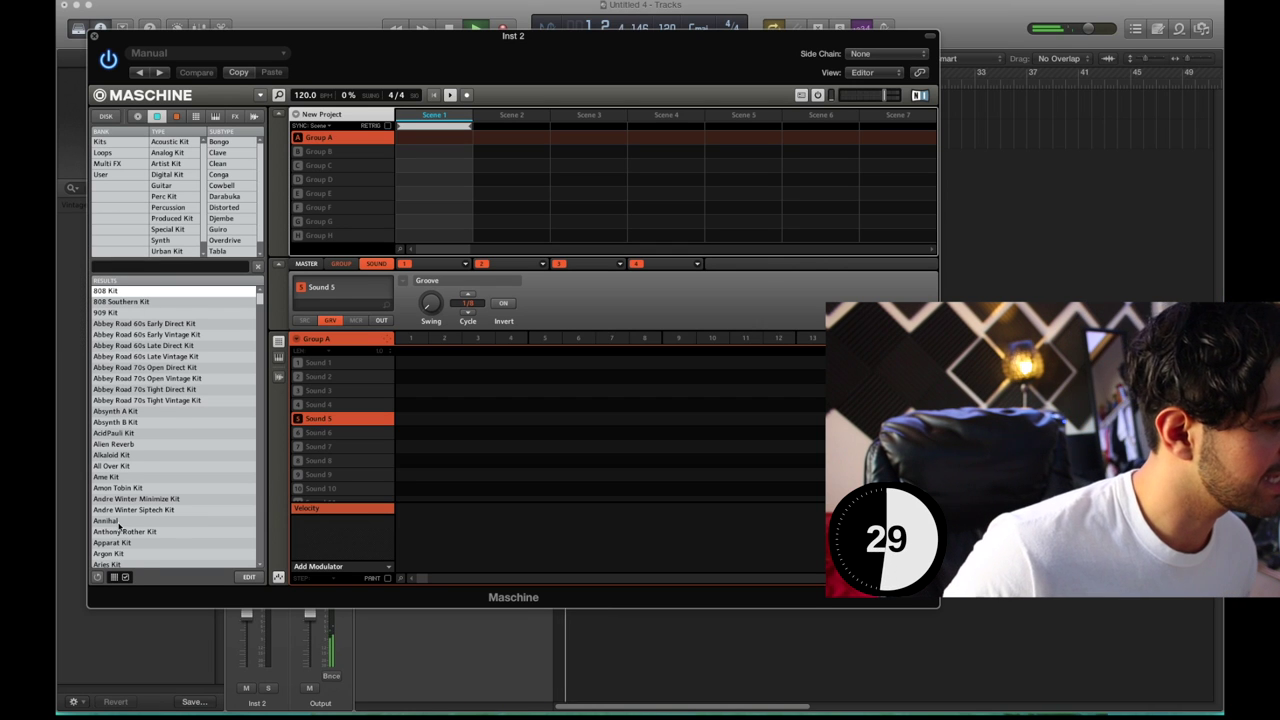
scroll(120, 450, "down", 3)
left_click(110, 174)
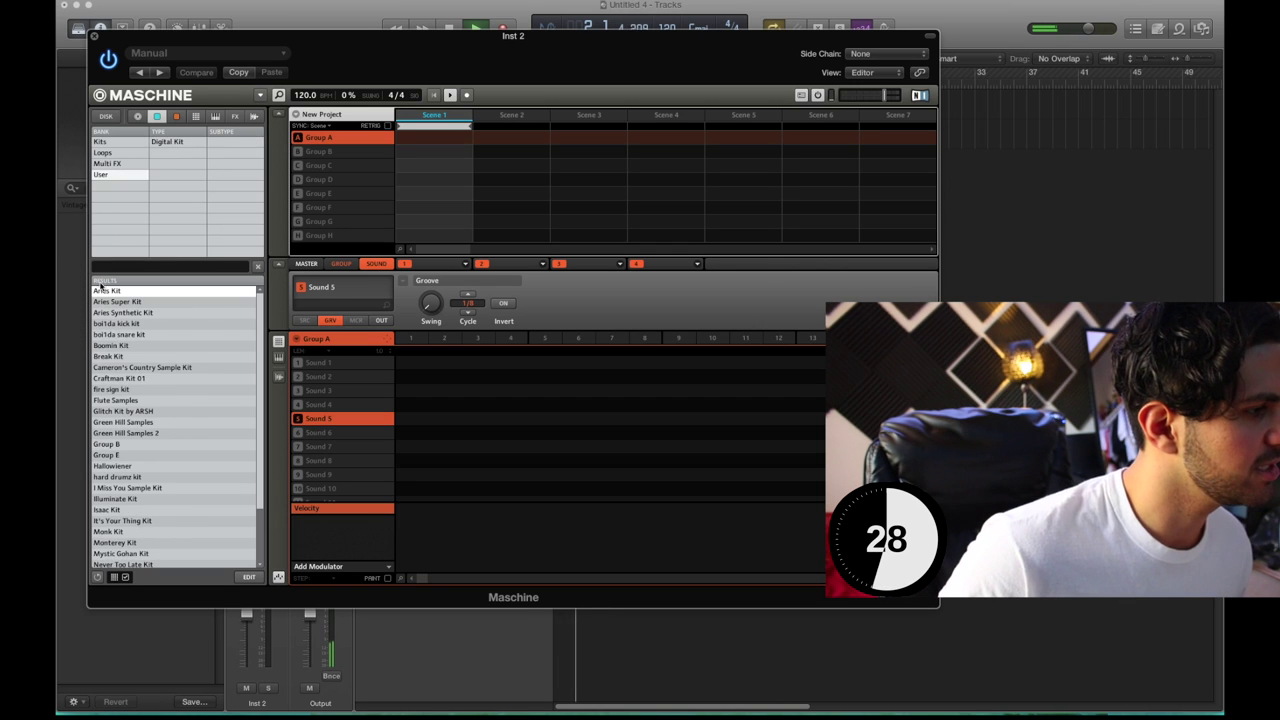
double_click(112, 345)
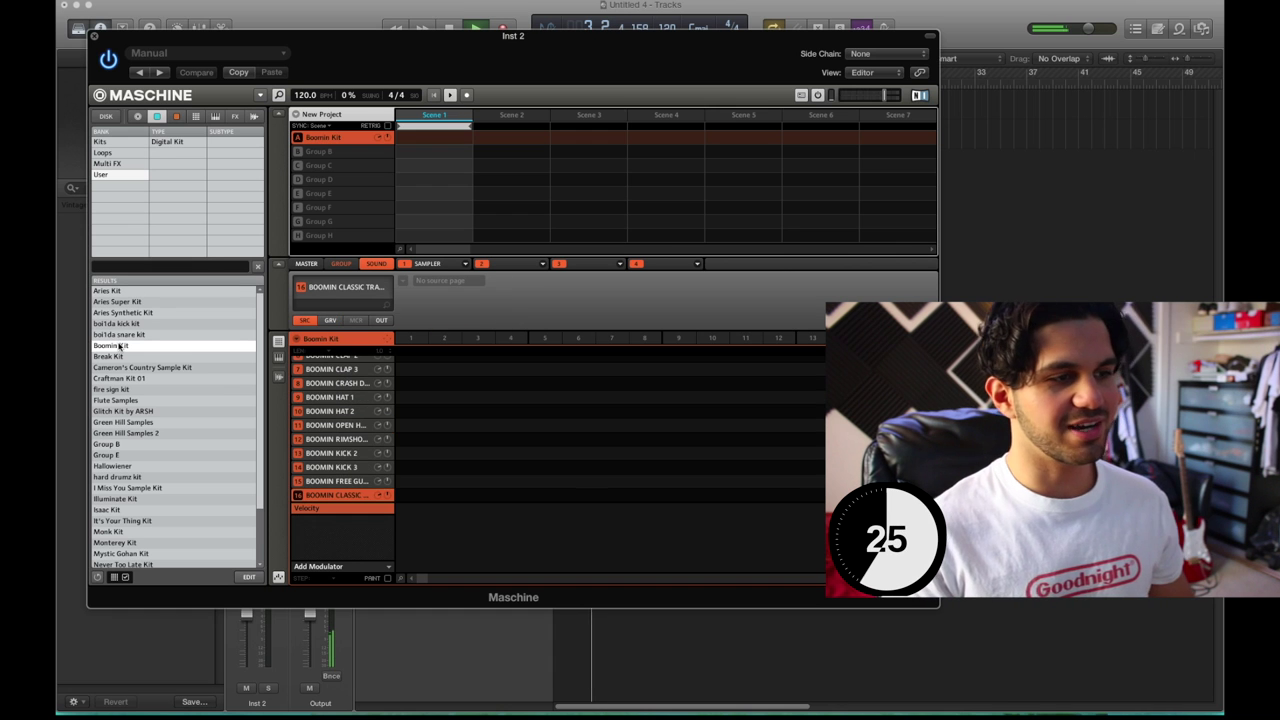
key("Up")
key("Up")
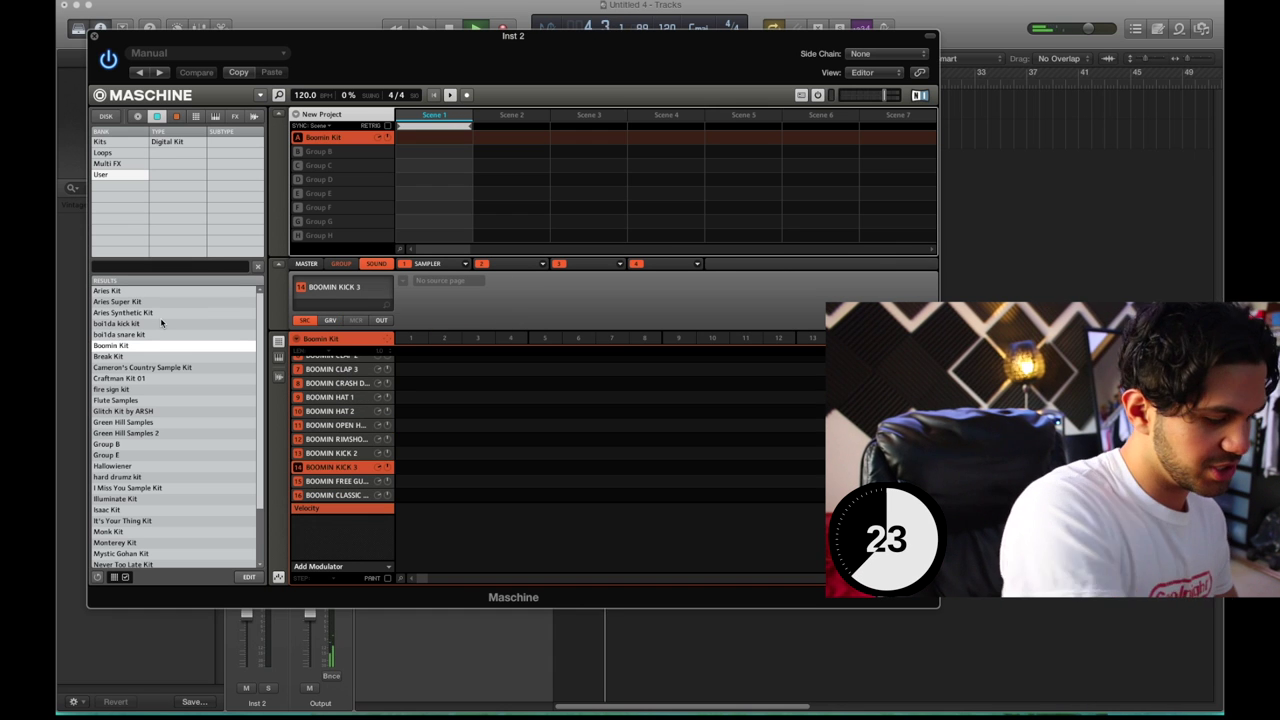
key("ctrl+space")
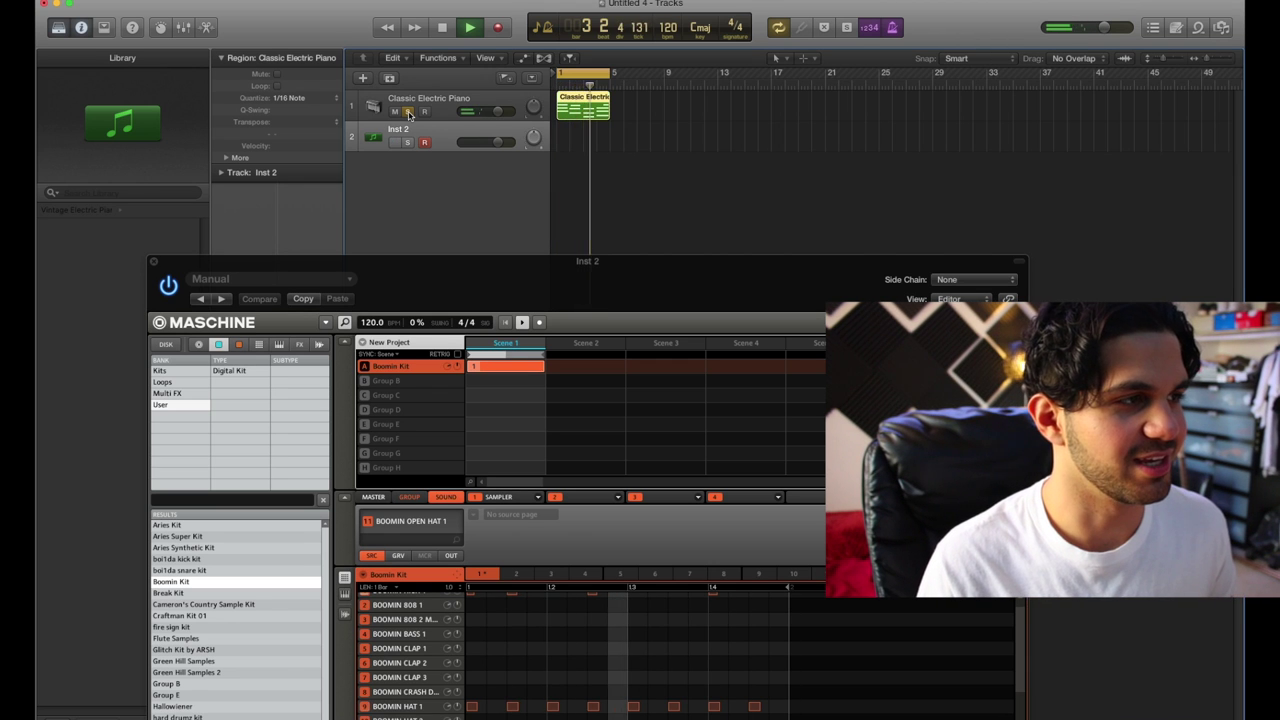
Step: Move the Maschine window up and select BOOMIN KICK 1 to view its notes
left_click_drag(524, 253, 533, 25)
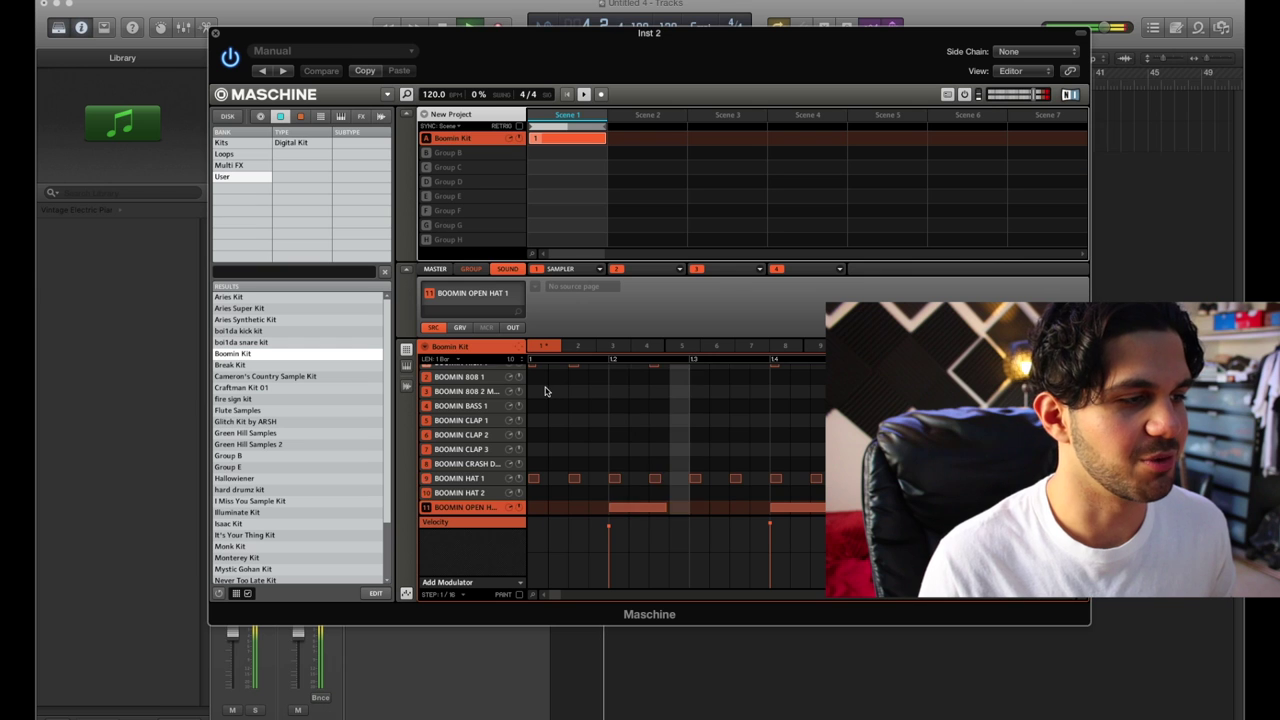
scroll(468, 374, "up", 1)
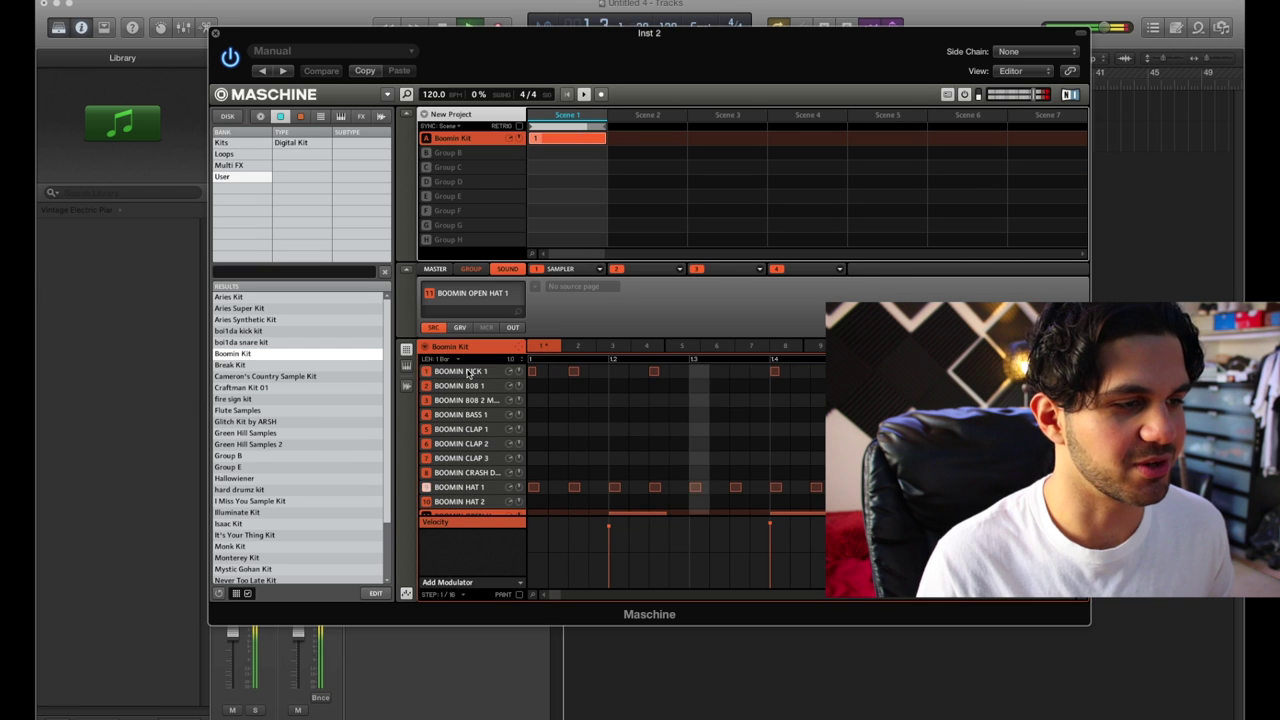
left_click(468, 372)
scroll(481, 470, "down", 5)
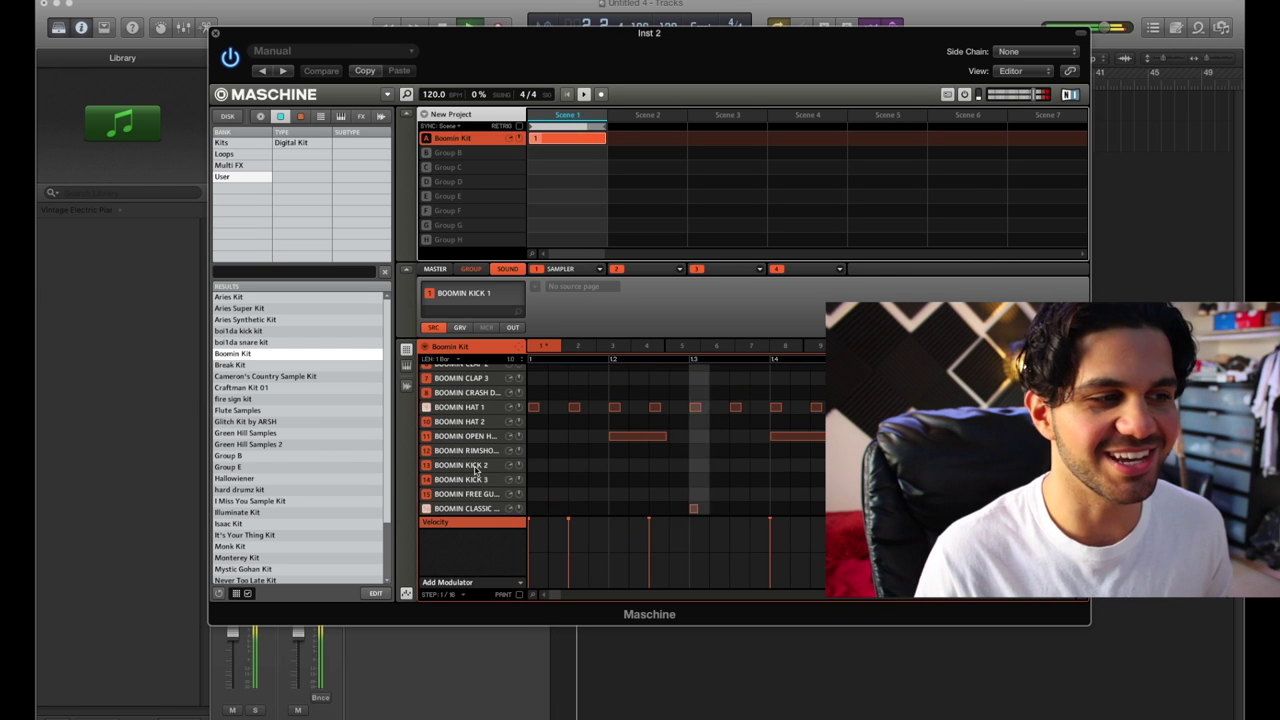